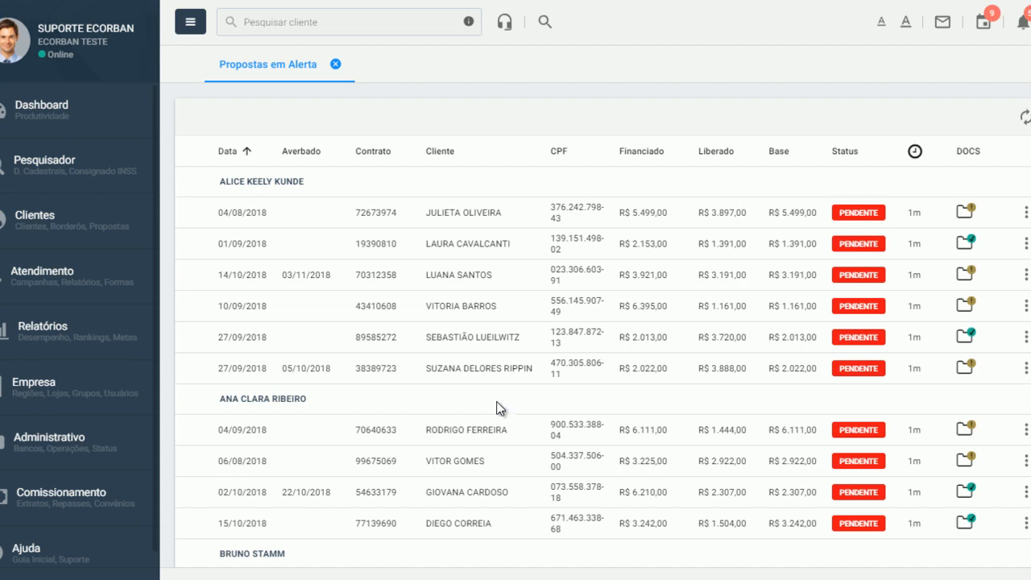
# Step: Open the proposal status list in the administrative section and start registering a new status
pyautogui.click(18, 443)
pyautogui.scroll(-3, 24, 428)
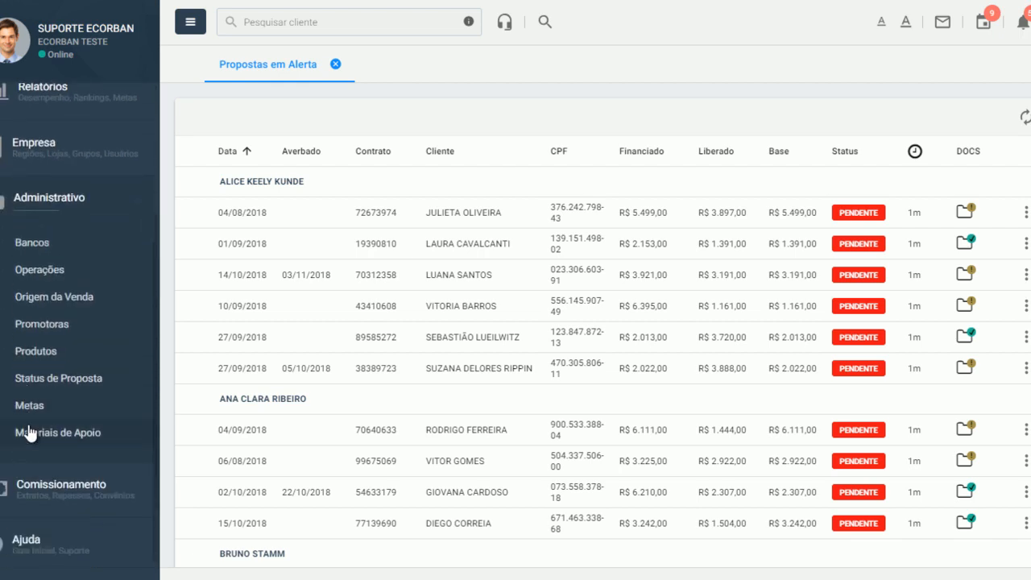
pyautogui.click(55, 380)
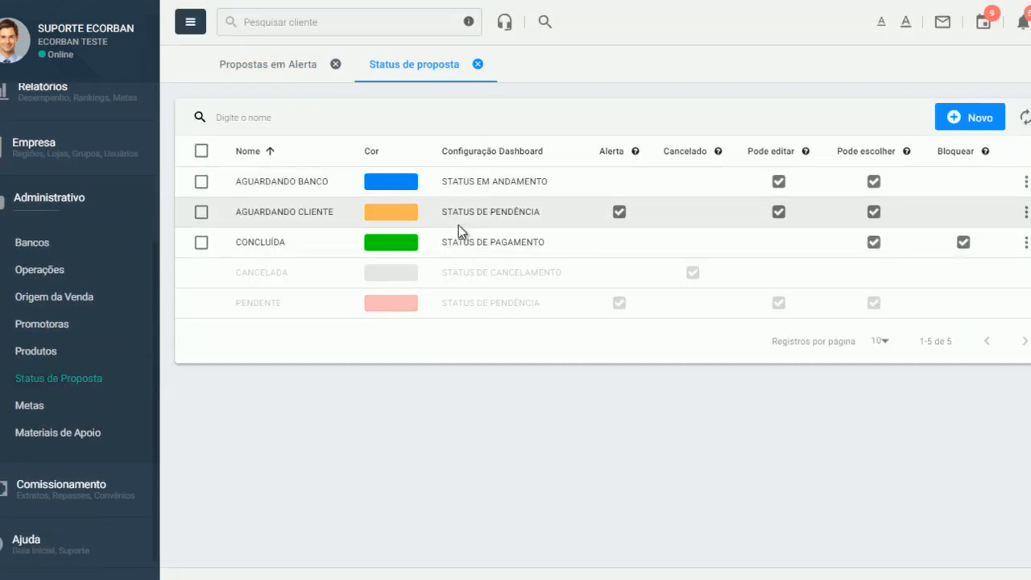
pyautogui.click(958, 118)
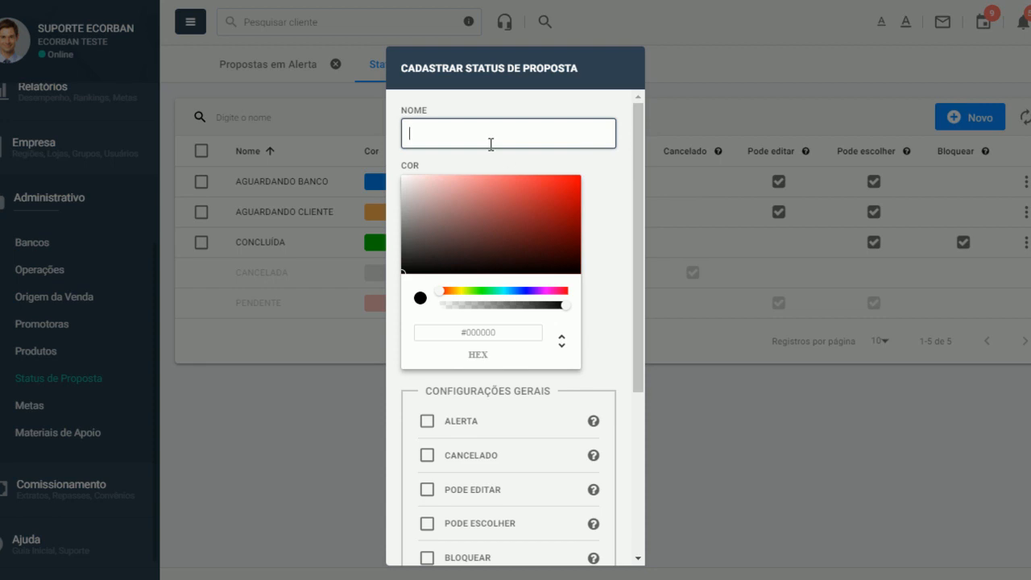
# Step: Name the new proposal status AGUARDANDO AVERBAÇÃO
pyautogui.write('AGUA')
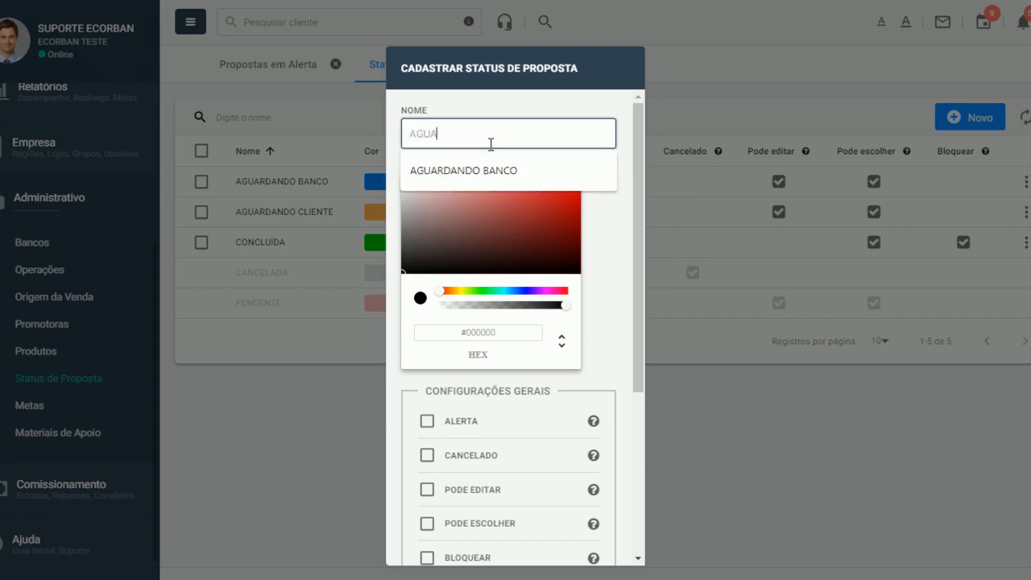
pyautogui.write('RDANDO AVE')
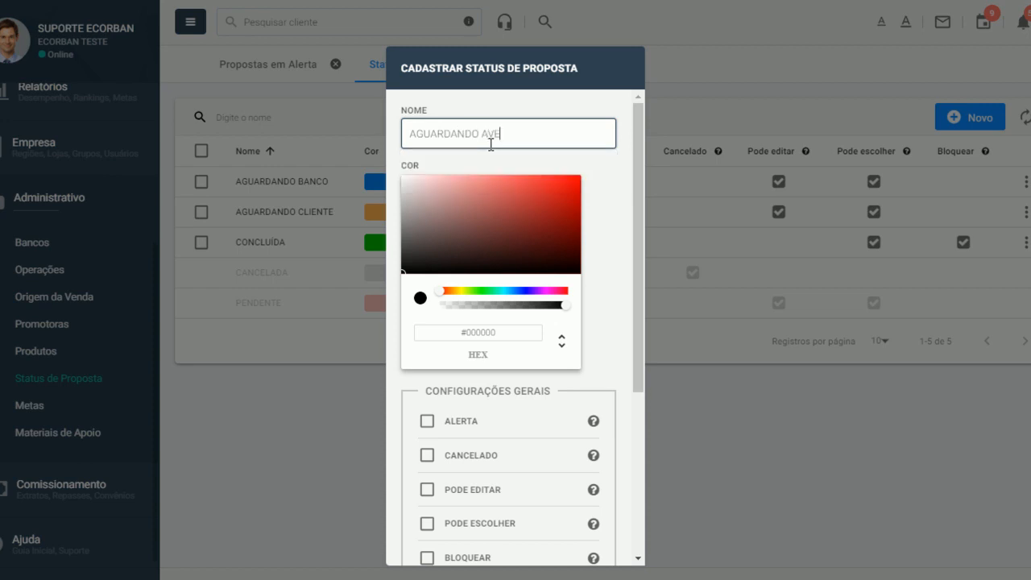
pyautogui.write('RBAÇÃO')
# Step: Set the new status's colour to a bright orange, #EE8F12
pyautogui.click(533, 203)
pyautogui.click(536, 225)
pyautogui.click(555, 200)
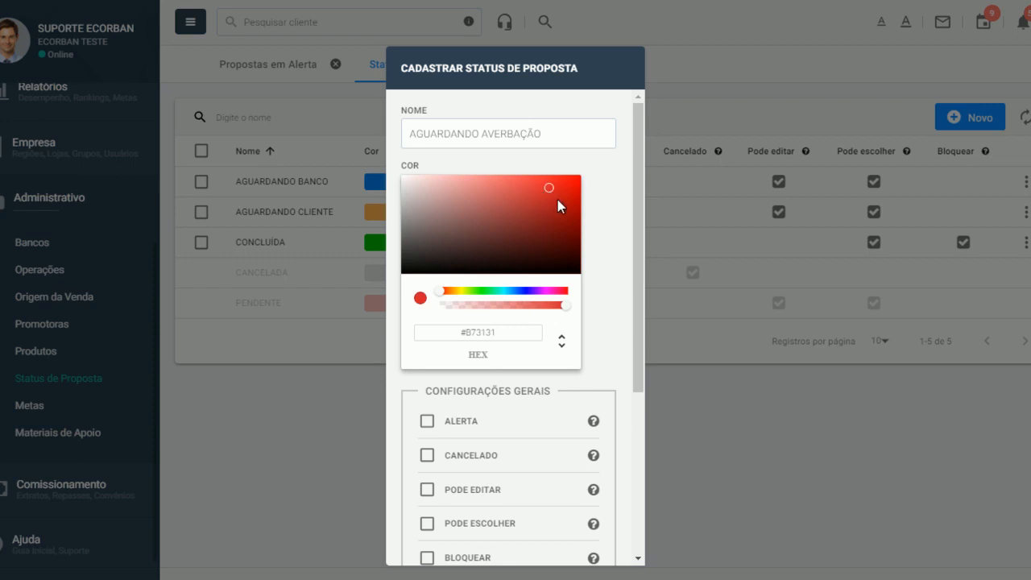
pyautogui.click(456, 291)
pyautogui.moveTo(456, 291)
pyautogui.mouseDown()
pyautogui.moveTo(446, 290)
pyautogui.moveTo(481, 291)
pyautogui.moveTo(449, 287)
pyautogui.moveTo(458, 289)
pyautogui.mouseUp()
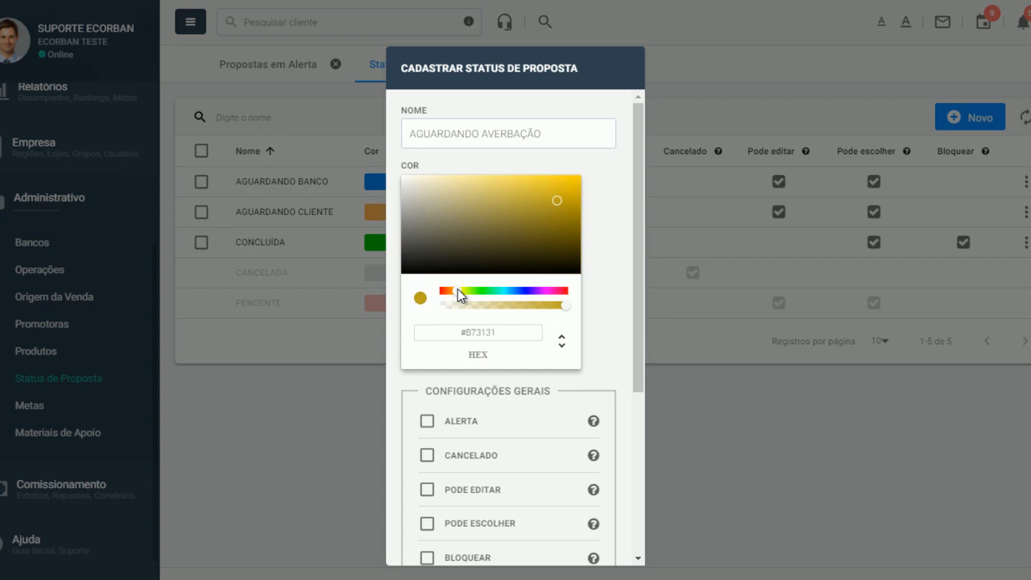
pyautogui.moveTo(458, 291)
pyautogui.mouseDown()
pyautogui.moveTo(563, 291)
pyautogui.moveTo(441, 293)
pyautogui.moveTo(561, 294)
pyautogui.moveTo(453, 291)
pyautogui.mouseUp()
pyautogui.click(568, 182)
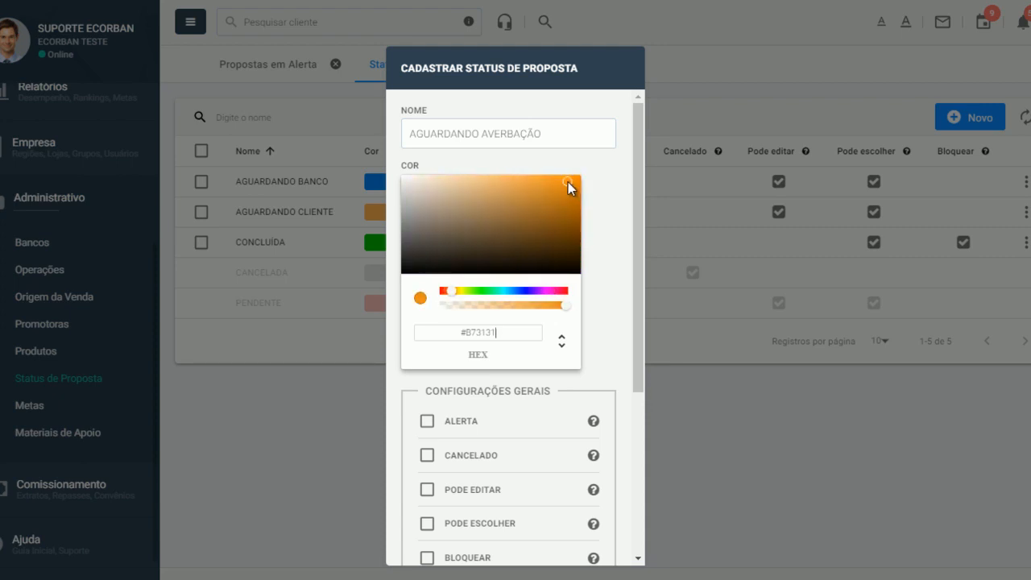
pyautogui.click(525, 135)
# Step: Enable the Alerta general setting and read the help notes for Alerta and Cancelado
pyautogui.scroll(-2, 601, 315)
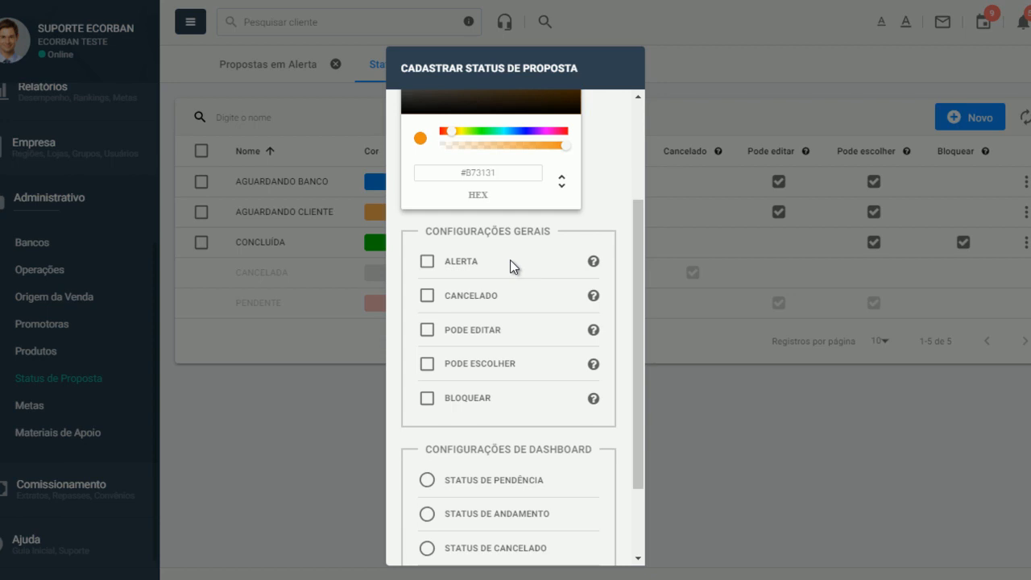
pyautogui.click(427, 263)
pyautogui.moveTo(593, 263)
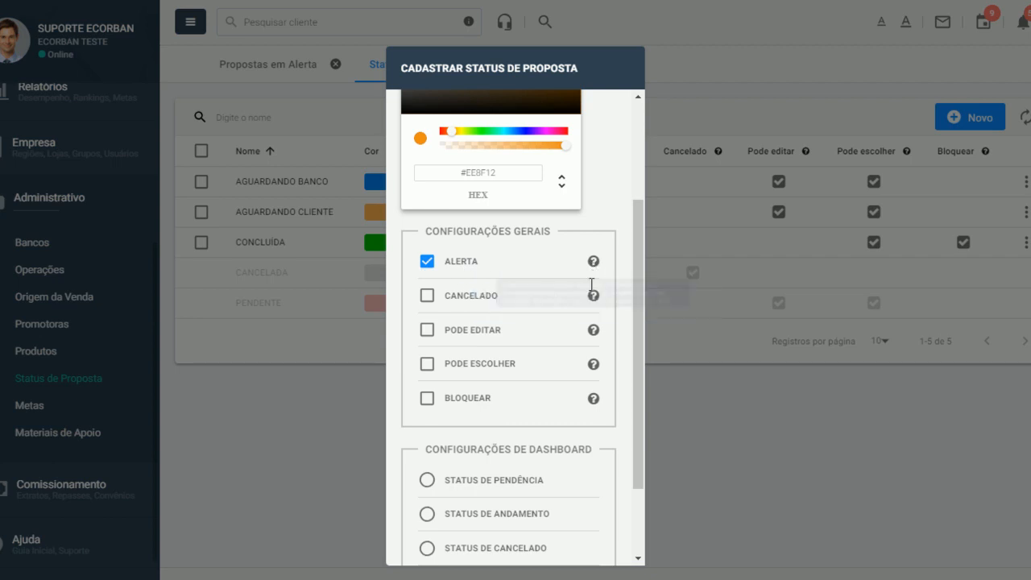
pyautogui.moveTo(594, 296)
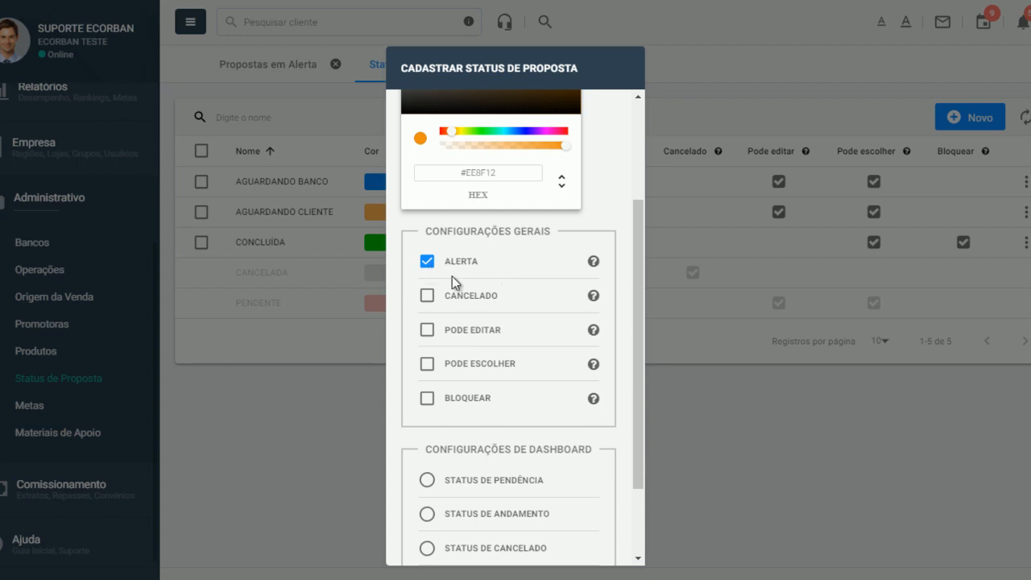
pyautogui.scroll(3, 443, 268)
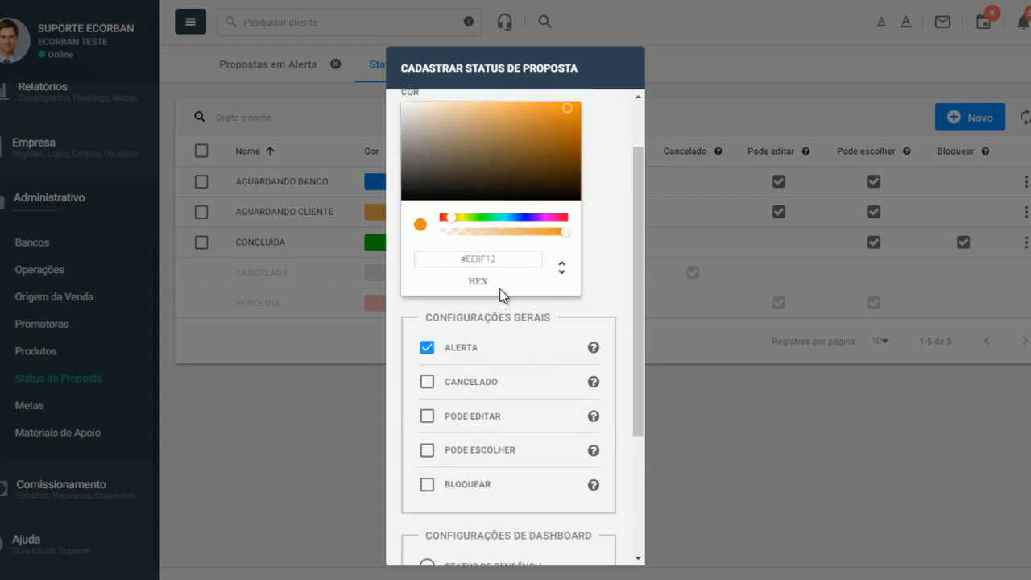
pyautogui.scroll(-2, 497, 368)
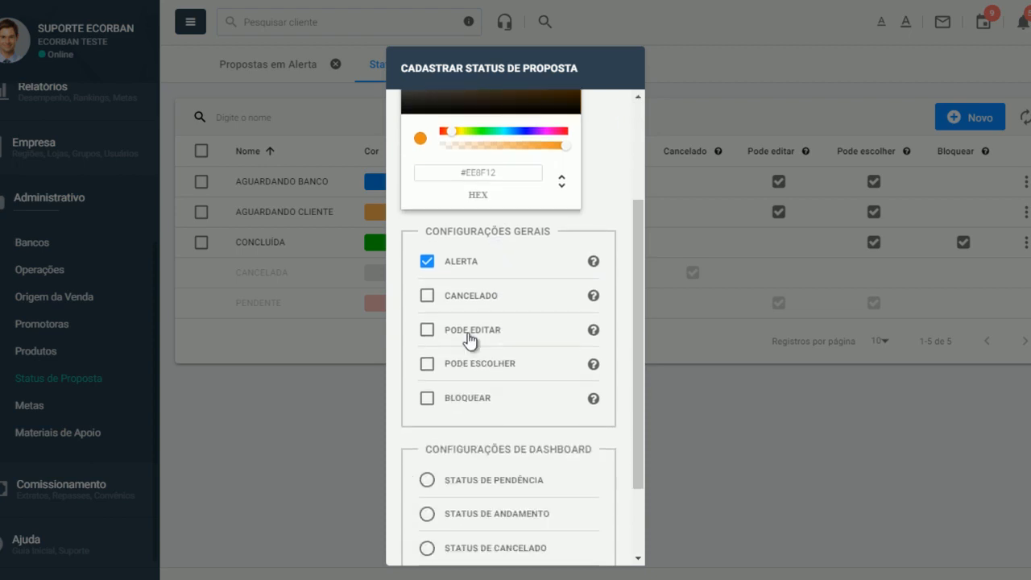
# Step: Disable Alerta, and switch Cancelado and Pode Editar on and off again in the general settings
pyautogui.click(426, 261)
pyautogui.click(428, 296)
pyautogui.click(427, 298)
pyautogui.click(427, 331)
pyautogui.click(427, 332)
# Step: Replace the status name with AGUARDANDO REGULARIZAÇÃO
pyautogui.scroll(3, 427, 338)
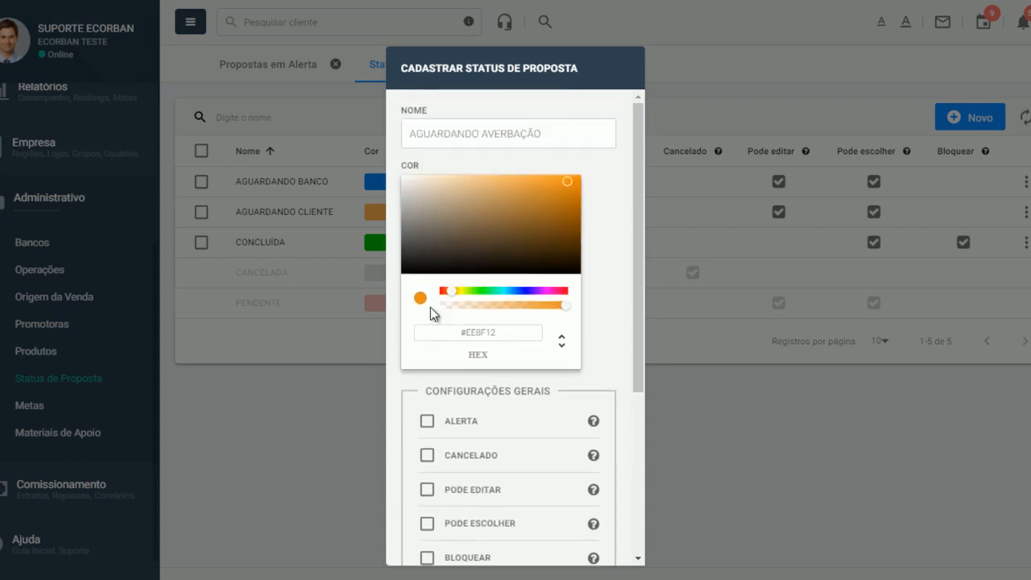
pyautogui.moveTo(552, 137); pyautogui.dragTo(386, 138)
pyautogui.write('AGUA')
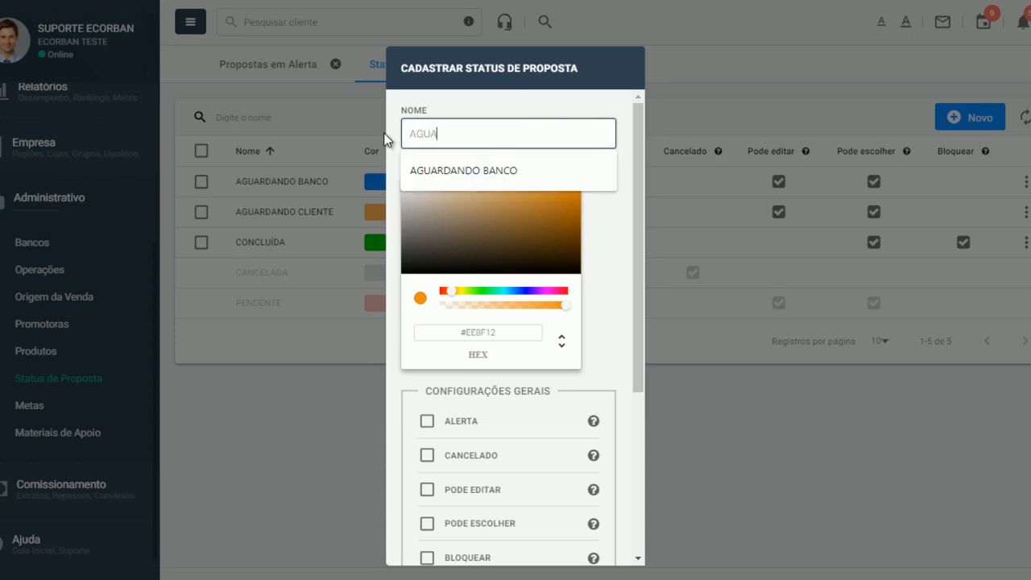
pyautogui.write('RDANDO REGULARI')
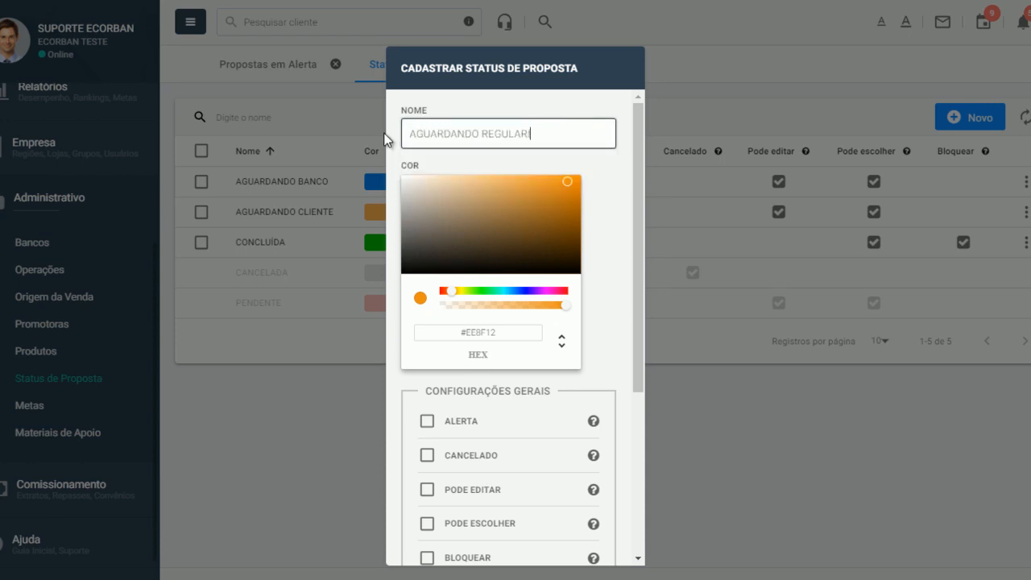
pyautogui.write('ZAÇÃO')
# Step: Enable Alerta and Pode Editar in the general settings for the AGUARDANDO REGULARIZAÇÃO status
pyautogui.scroll(-2, 607, 204)
pyautogui.click(428, 262)
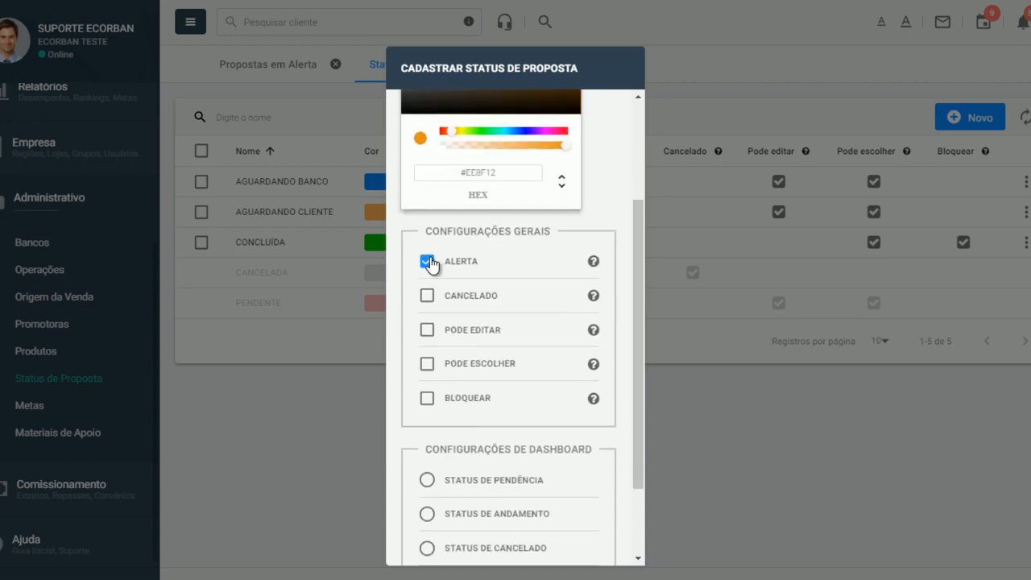
pyautogui.click(427, 331)
# Step: Change the status name to REGULARIZADO
pyautogui.scroll(3, 481, 342)
pyautogui.moveTo(584, 134); pyautogui.dragTo(405, 130)
pyautogui.write('REGULARIZADO')
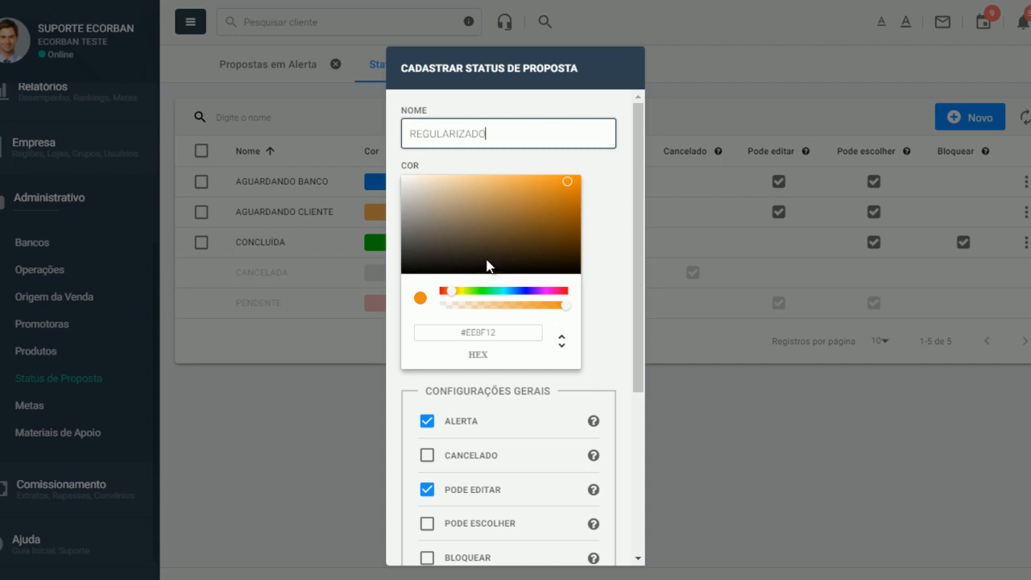
# Step: Disable Pode Editar and Alerta and enable Pode Escolher for the REGULARIZADO status
pyautogui.scroll(-2, 483, 290)
pyautogui.click(427, 332)
pyautogui.click(428, 367)
pyautogui.click(429, 271)
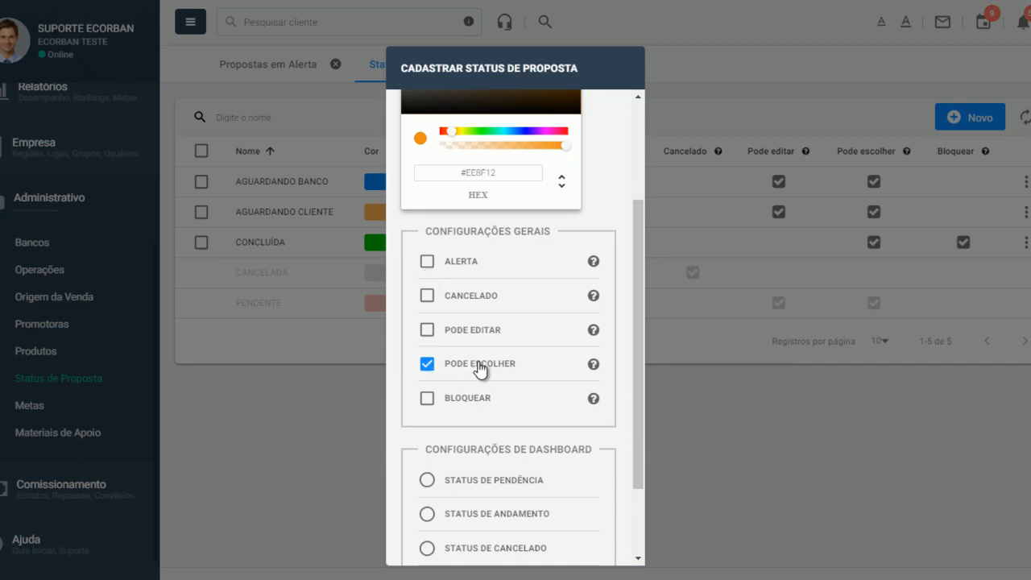
# Step: Disable Pode Escolher and enable Pode Editar and Alerta again in the general settings
pyautogui.click(427, 364)
pyautogui.click(427, 331)
pyautogui.click(428, 264)
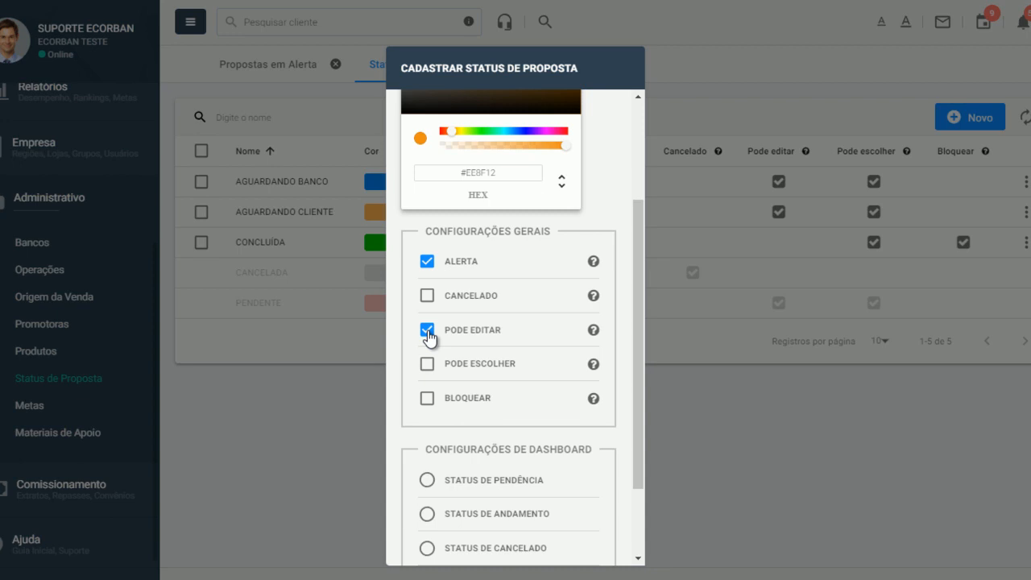
# Step: Clear Pode Editar and Alerta so that Pode Escolher is the only general setting enabled
pyautogui.click(428, 332)
pyautogui.click(427, 263)
pyautogui.scroll(2, 453, 309)
pyautogui.scroll(-3, 471, 193)
pyautogui.click(429, 291)
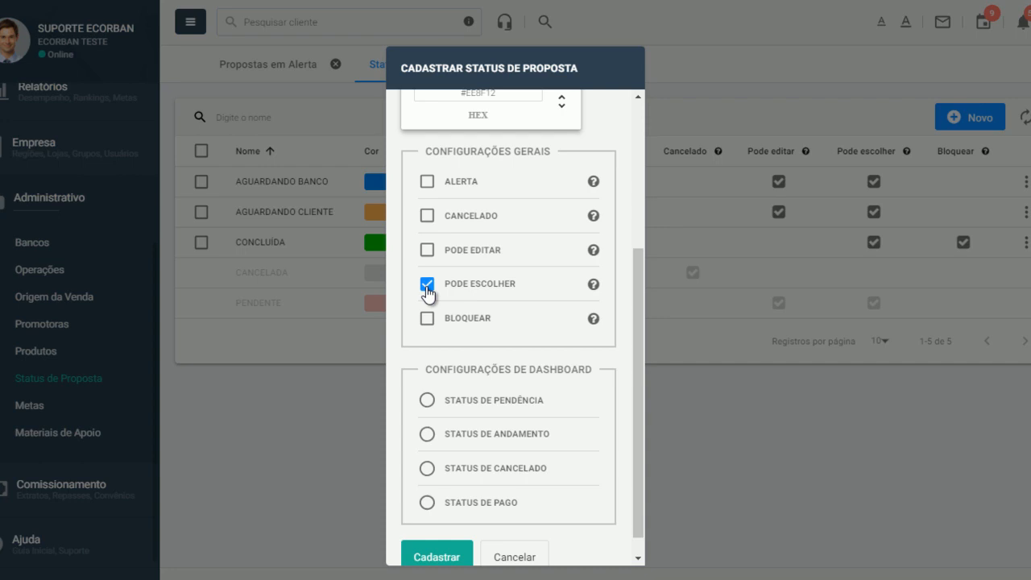
# Step: Rename the status CORRIGIDO and change its colour to blue, #121BEE
pyautogui.scroll(3, 427, 294)
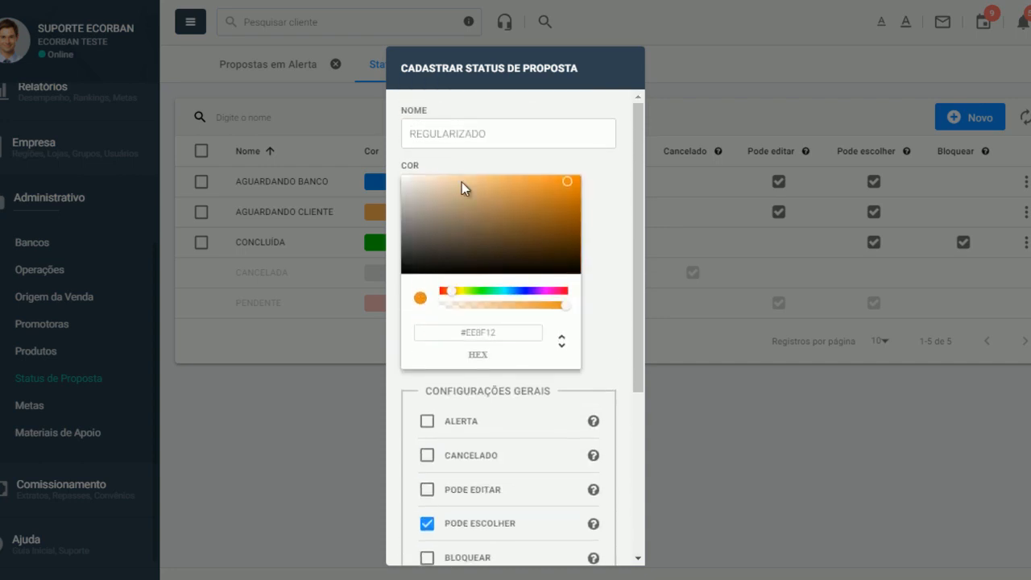
pyautogui.moveTo(488, 139); pyautogui.dragTo(415, 135)
pyautogui.write('CORRIGIDO')
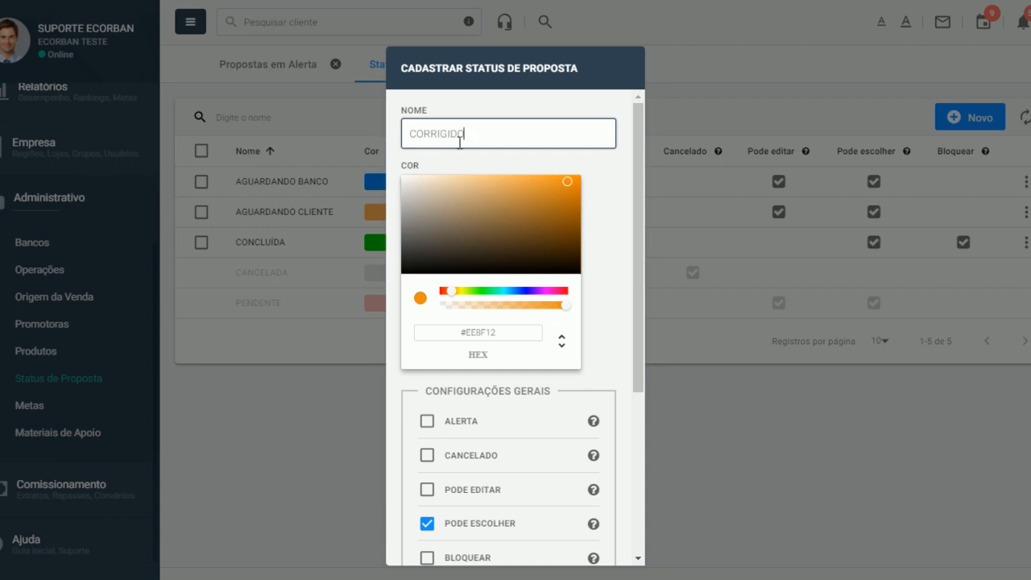
pyautogui.click(487, 291)
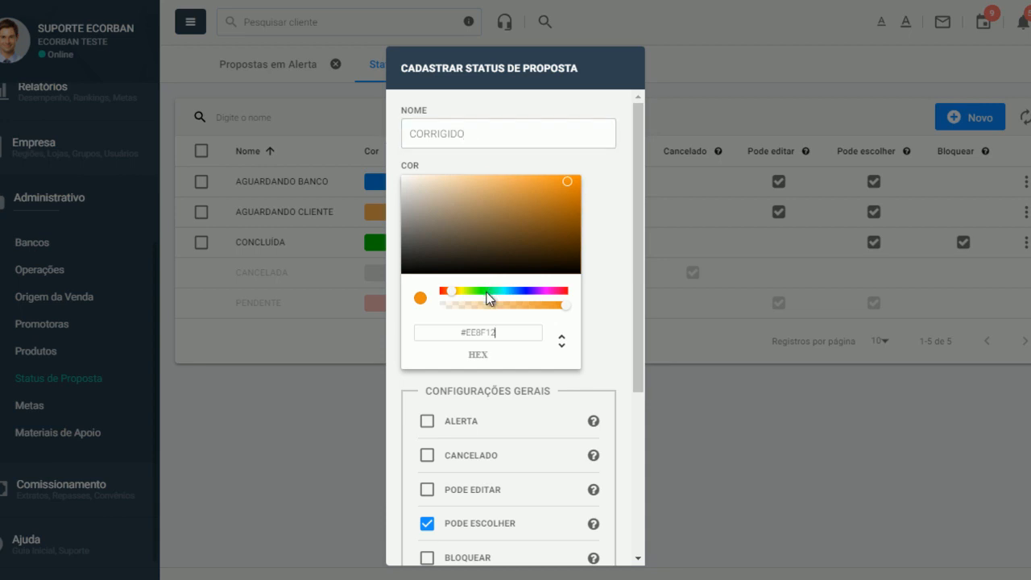
pyautogui.click(524, 291)
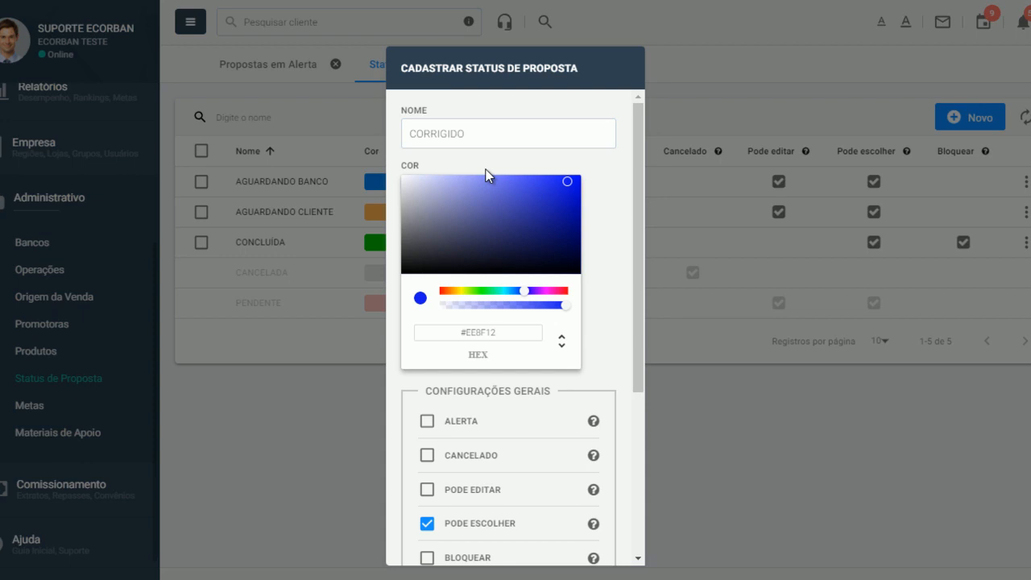
# Step: Disable Pode Escolher and enable Bloquear for the CORRIGIDO status
pyautogui.scroll(-2, 509, 198)
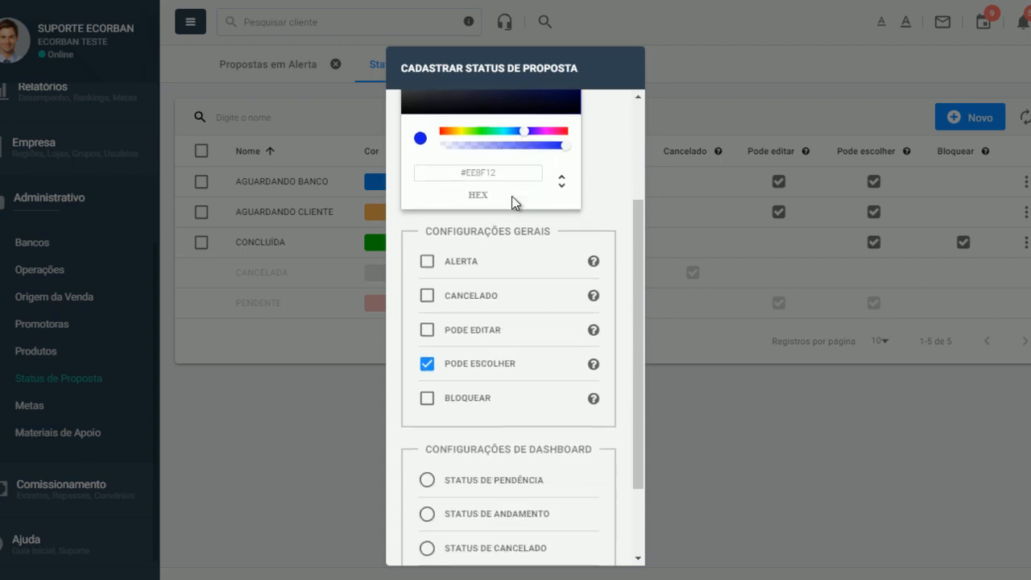
pyautogui.scroll(-1, 511, 196)
pyautogui.click(428, 287)
pyautogui.click(427, 322)
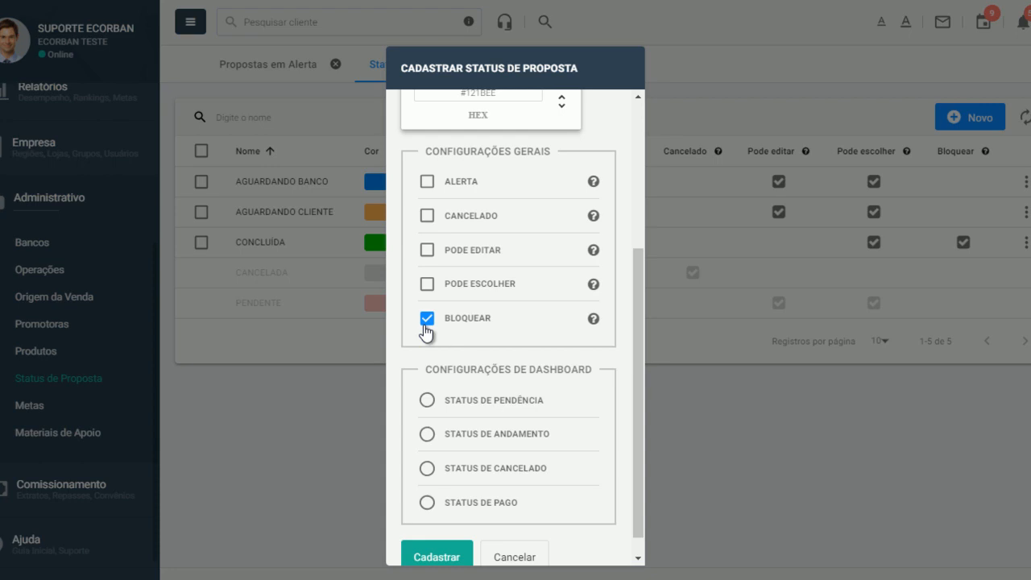
# Step: Rename the status PAGO and change its colour to green, #0ED41A
pyautogui.scroll(3, 427, 330)
pyautogui.moveTo(476, 133); pyautogui.dragTo(391, 129)
pyautogui.write('PAGO')
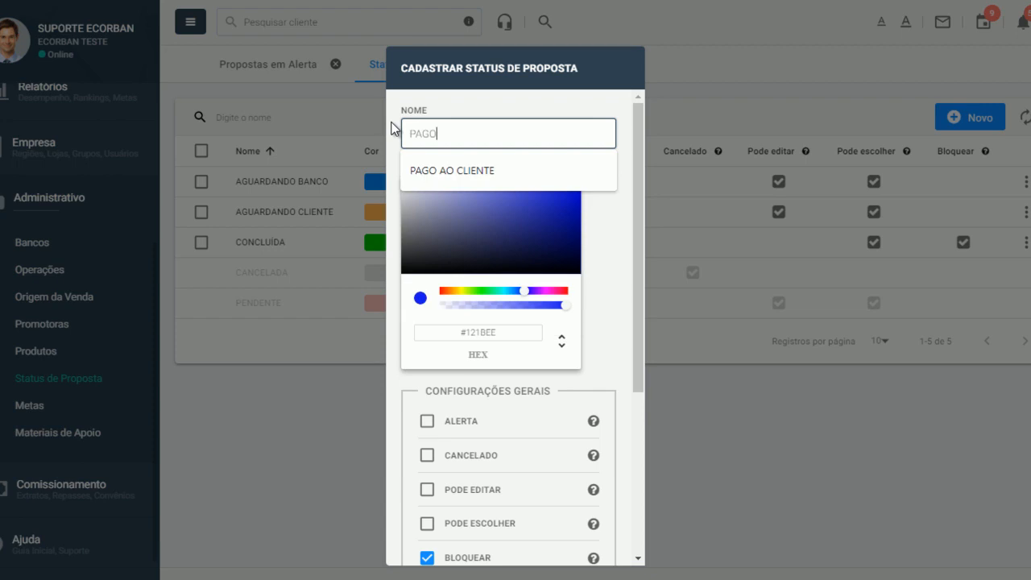
pyautogui.click(482, 292)
pyautogui.click(483, 291)
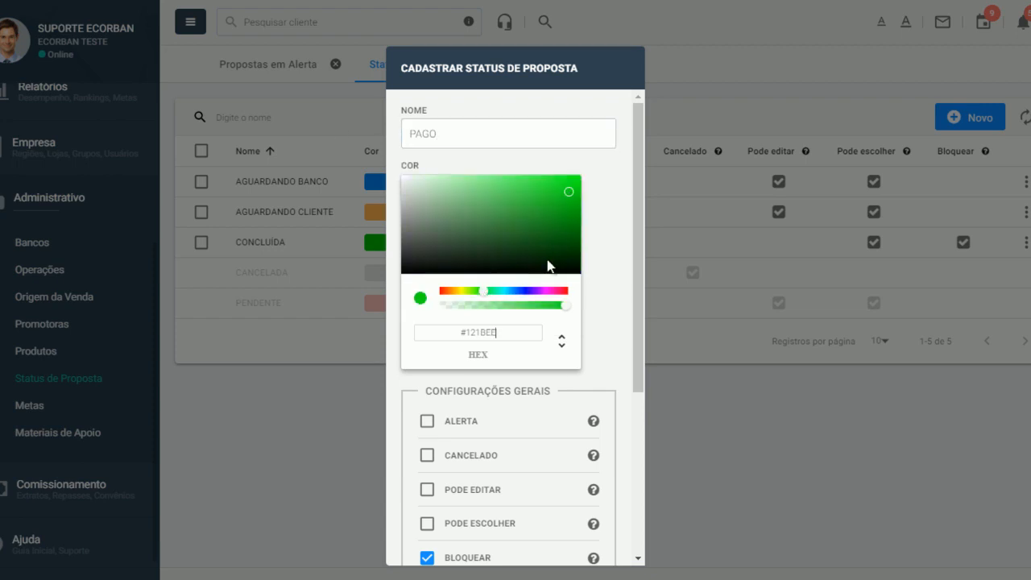
# Step: Disable Bloquear in the general settings of the PAGO status
pyautogui.scroll(-3, 552, 378)
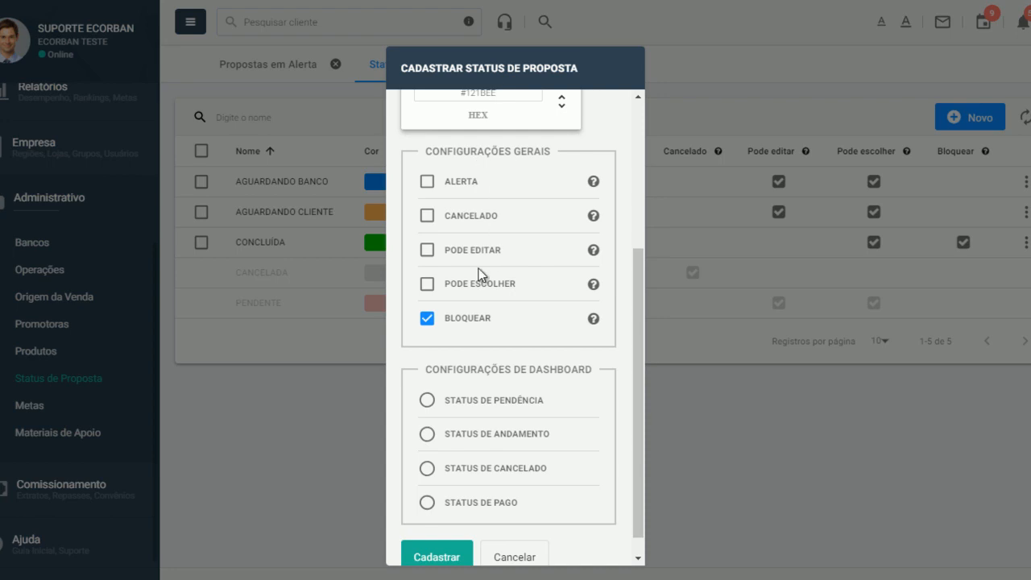
pyautogui.click(427, 318)
pyautogui.scroll(-1, 448, 342)
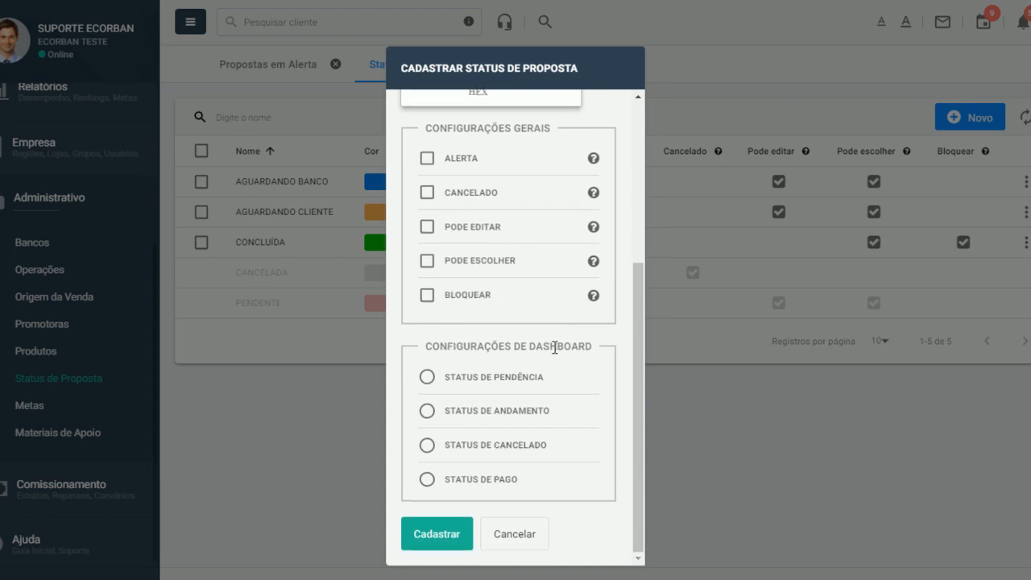
# Step: Try each dashboard setting in turn, from Status de Pendência through Andamento and Cancelado to Status de Pago
pyautogui.scroll(5, 554, 347)
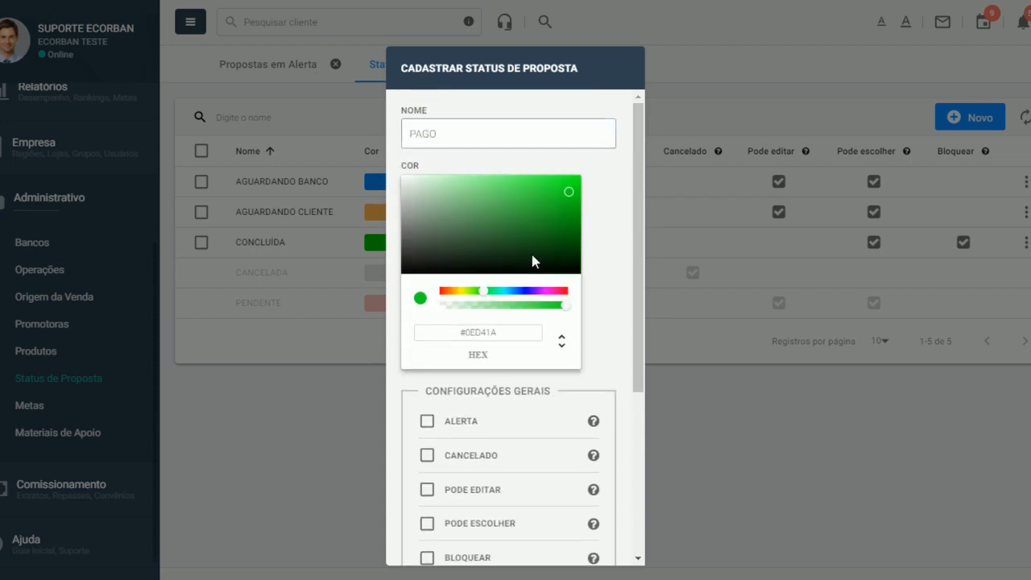
pyautogui.scroll(-5, 488, 157)
pyautogui.click(426, 377)
pyautogui.click(427, 411)
pyautogui.click(427, 447)
pyautogui.click(427, 479)
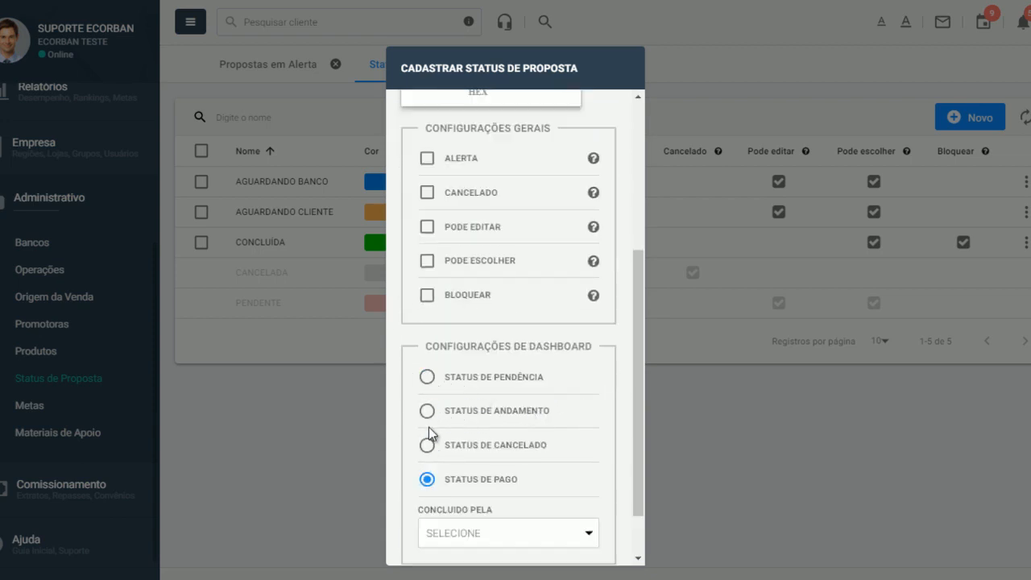
# Step: Switch the dashboard setting to Status de Pendência, Status de Andamento and finally Status de Cancelado
pyautogui.click(427, 378)
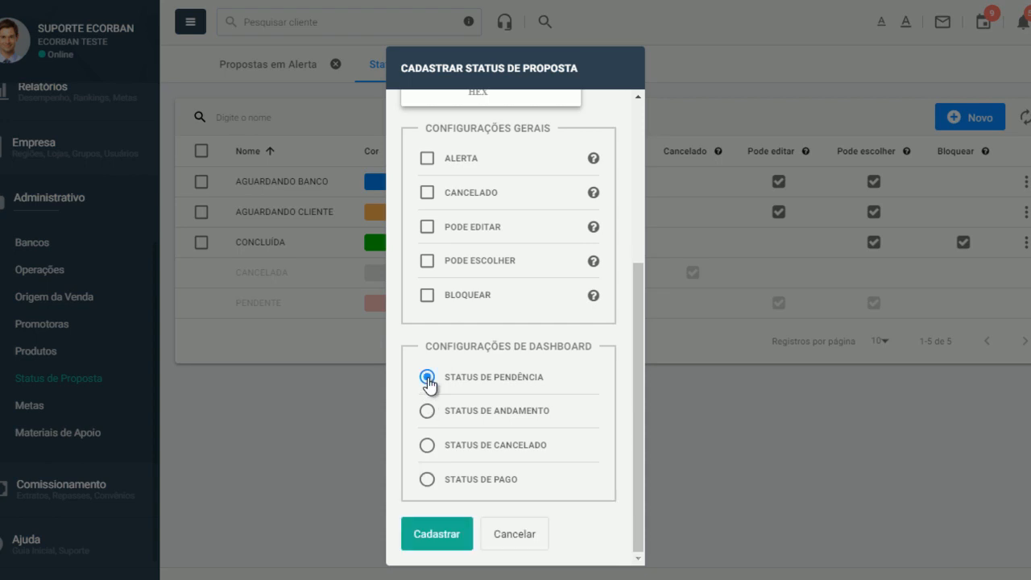
pyautogui.click(426, 412)
pyautogui.click(427, 449)
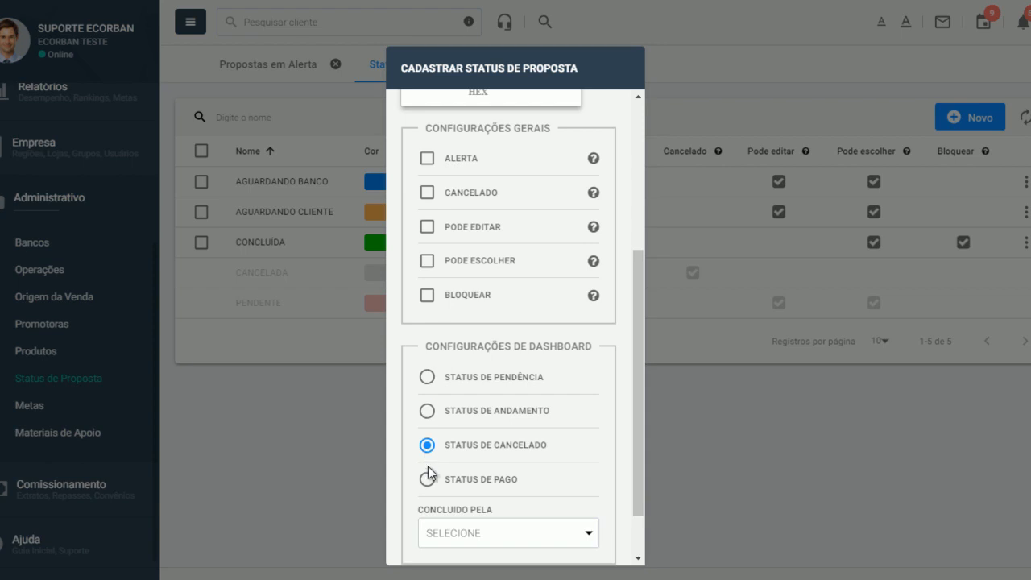
# Step: Alternate the dashboard setting between Status de Pago and Status de Cancelado, finish on Status de Pago, and view the Concluido Pela options
pyautogui.click(426, 481)
pyautogui.scroll(-1, 493, 475)
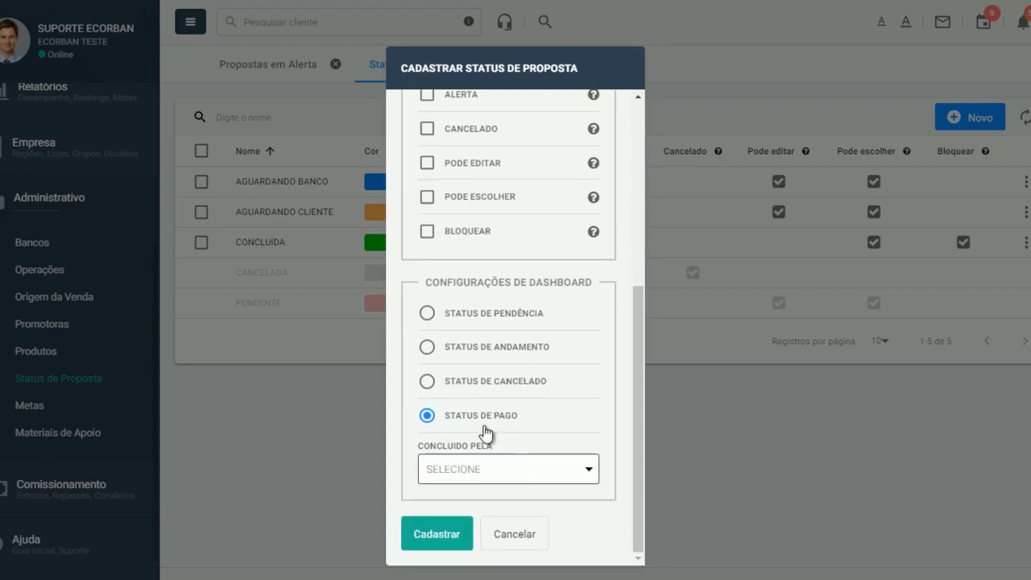
pyautogui.click(427, 384)
pyautogui.click(428, 417)
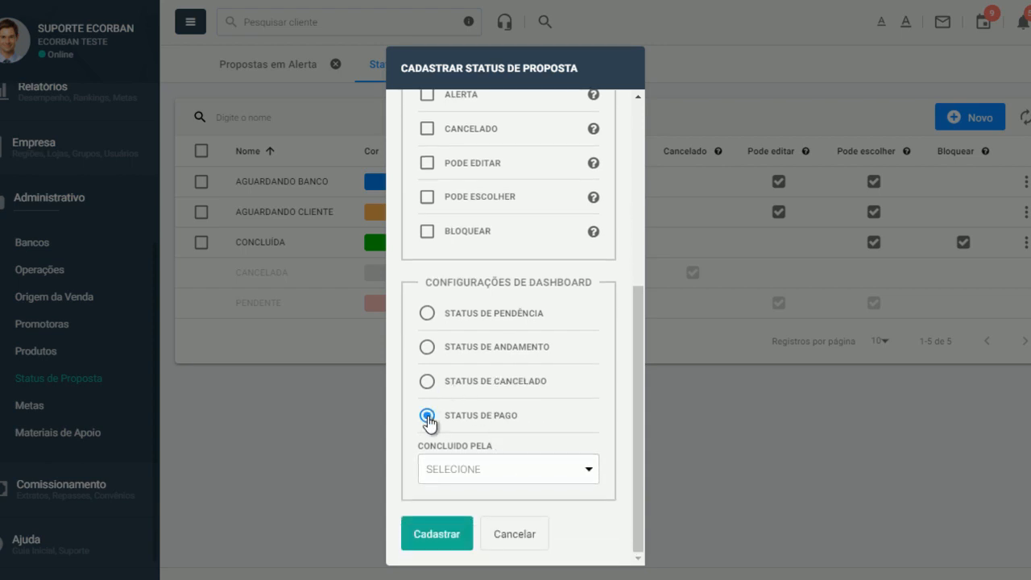
pyautogui.click(460, 472)
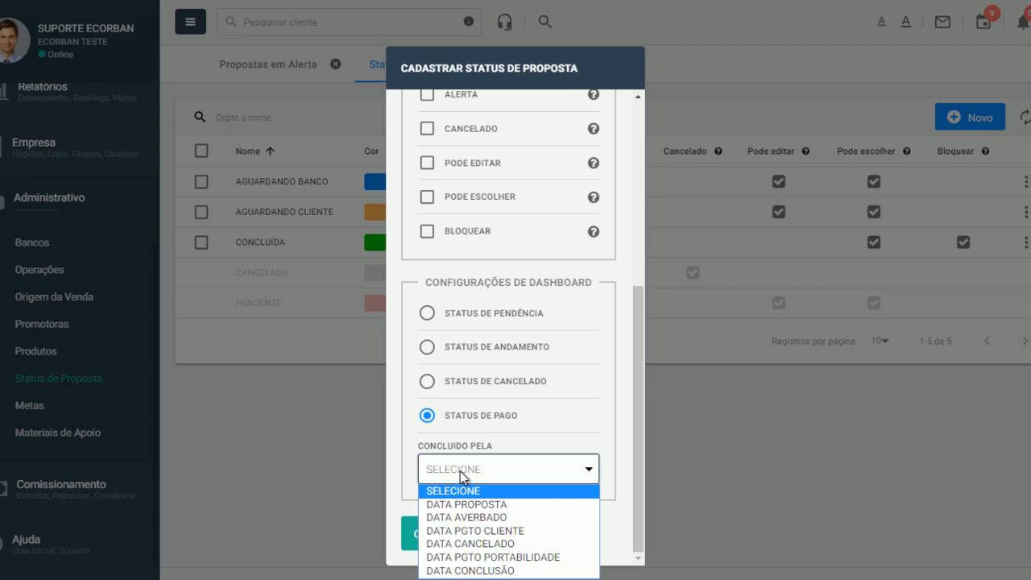
# Step: Set the dashboard setting to Status de Cancelado with Data Cancelado as its Concluido Pela date
pyautogui.click(427, 382)
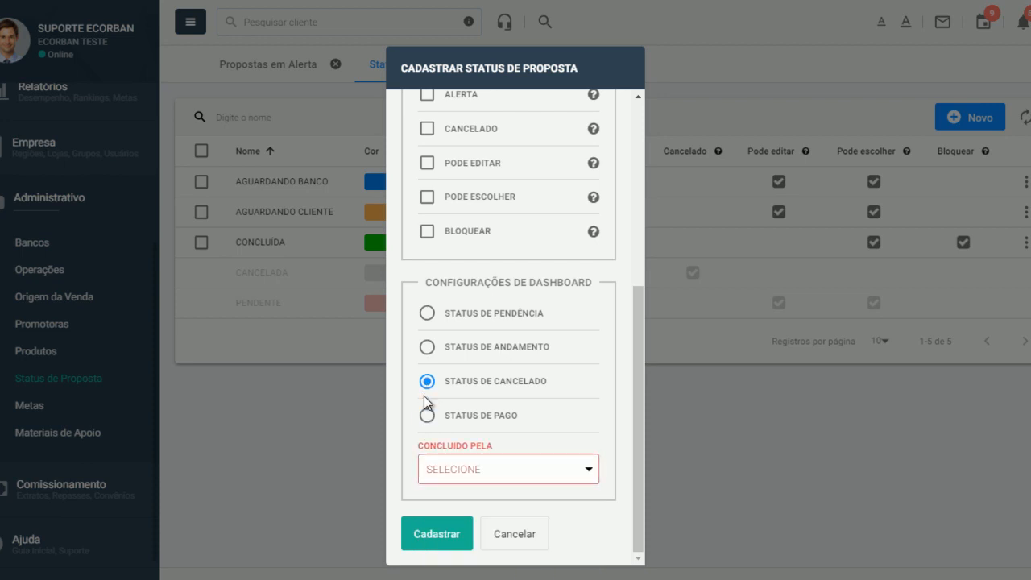
pyautogui.click(442, 467)
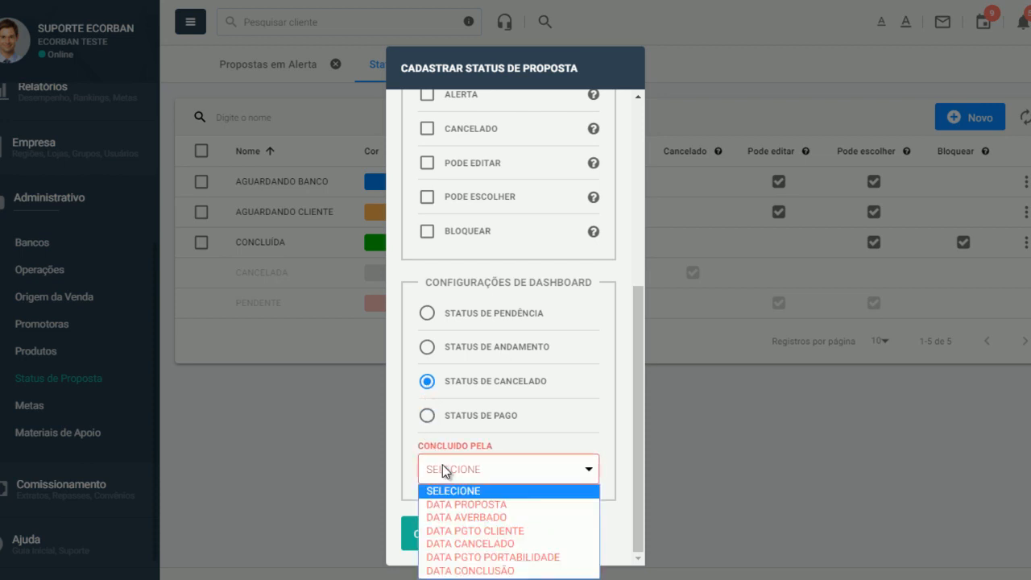
pyautogui.click(480, 544)
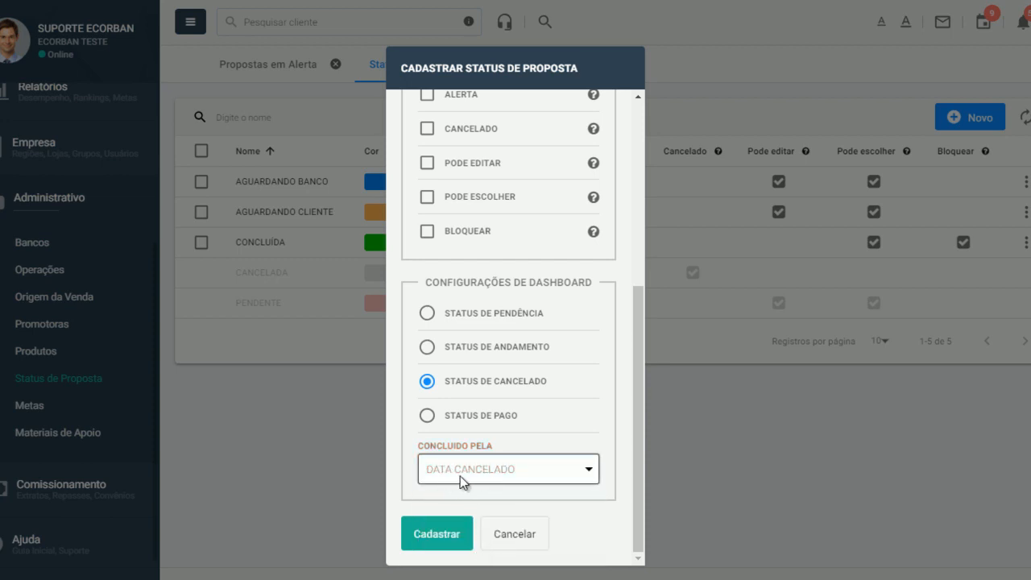
# Step: Try Data Proposta as the Concluido Pela date, and switch the dashboard setting to Status de Pago with Data Averbado
pyautogui.click(475, 474)
pyautogui.click(467, 506)
pyautogui.click(427, 415)
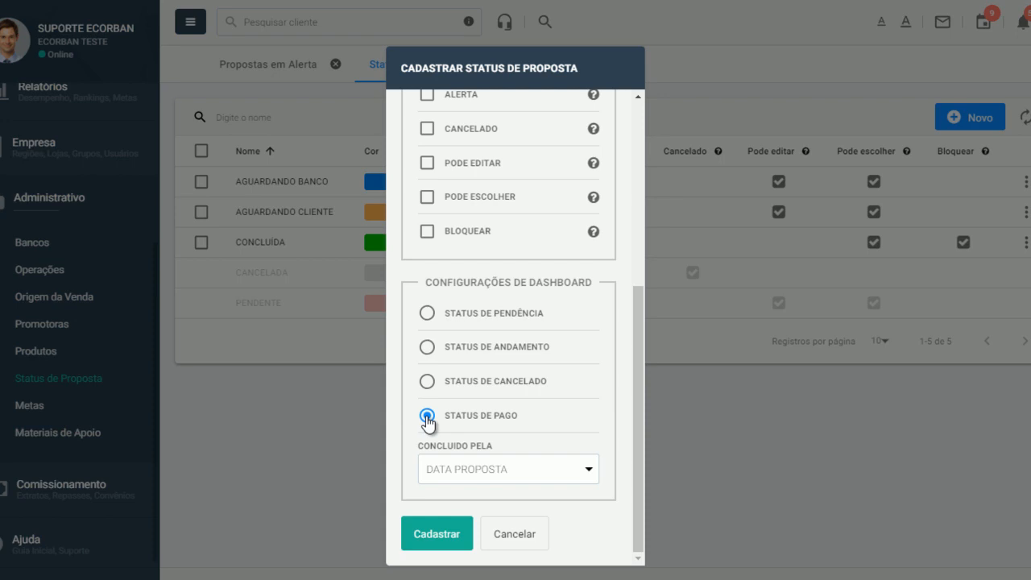
pyautogui.click(463, 462)
pyautogui.click(480, 517)
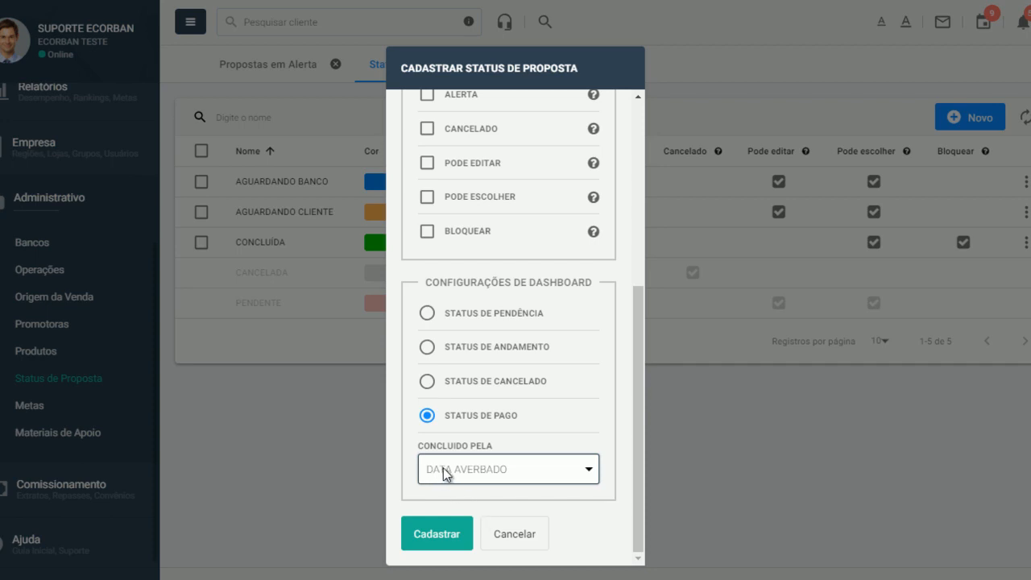
# Step: Change the Concluido Pela date to Data Proposta, review the date options, and close the form without registering the status
pyautogui.click(505, 476)
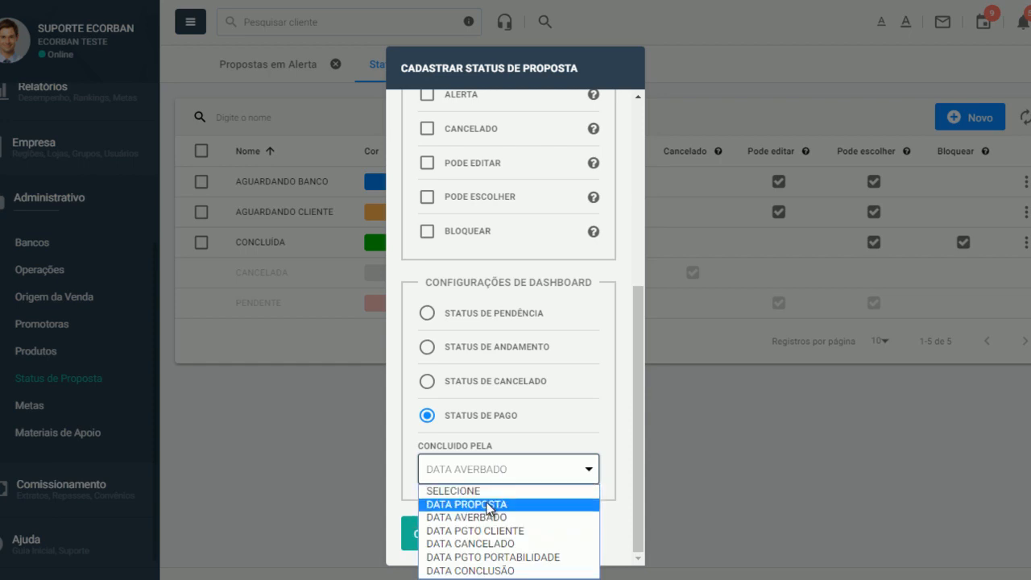
pyautogui.click(488, 506)
pyautogui.click(481, 476)
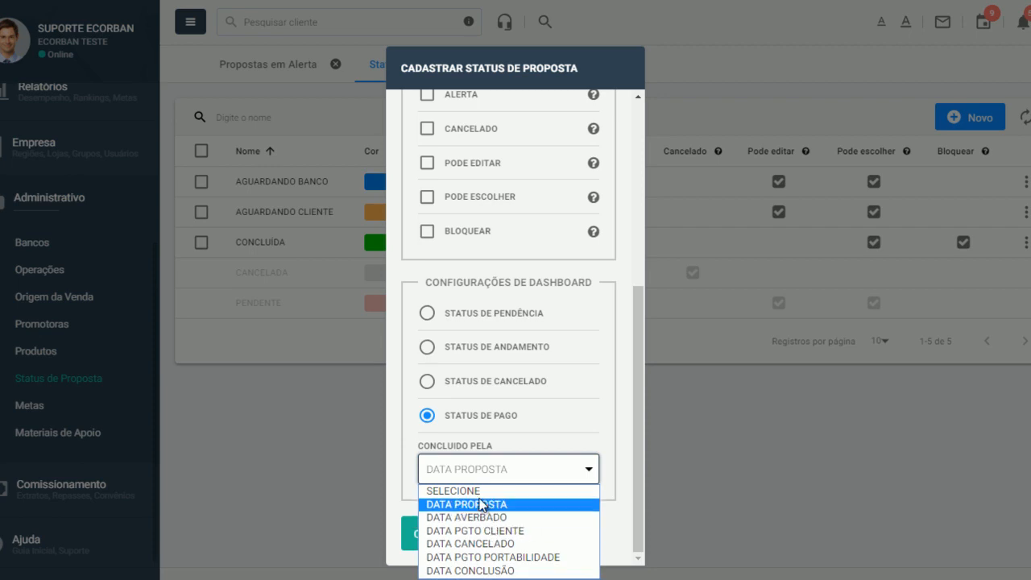
pyautogui.click(662, 454)
# Step: Open the productivity dashboard, set the Situação Atual das Propostas chart to Outubro, and examine its status slices
pyautogui.scroll(3, 59, 211)
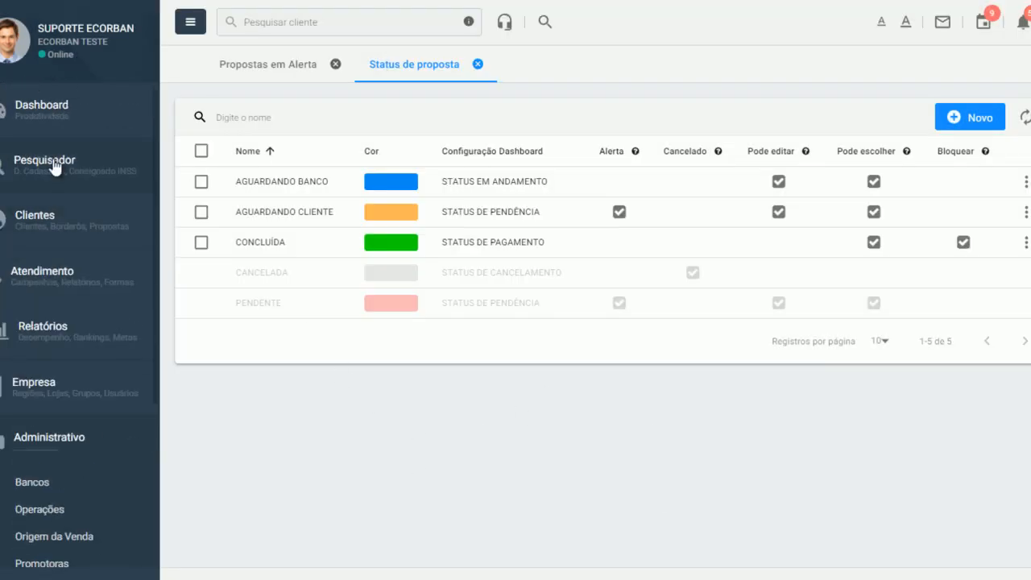
pyautogui.click(54, 123)
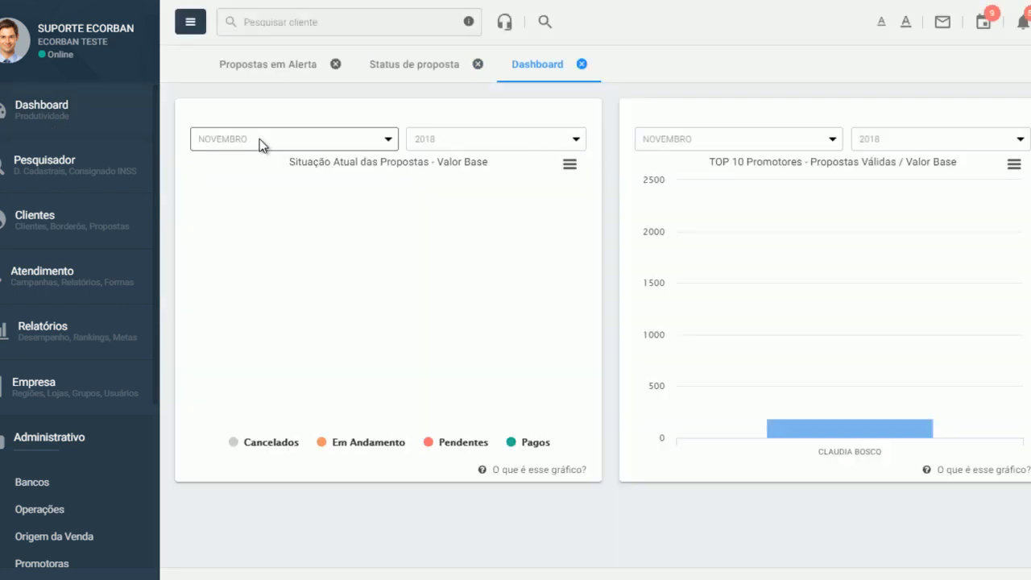
pyautogui.click(259, 138)
pyautogui.click(228, 262)
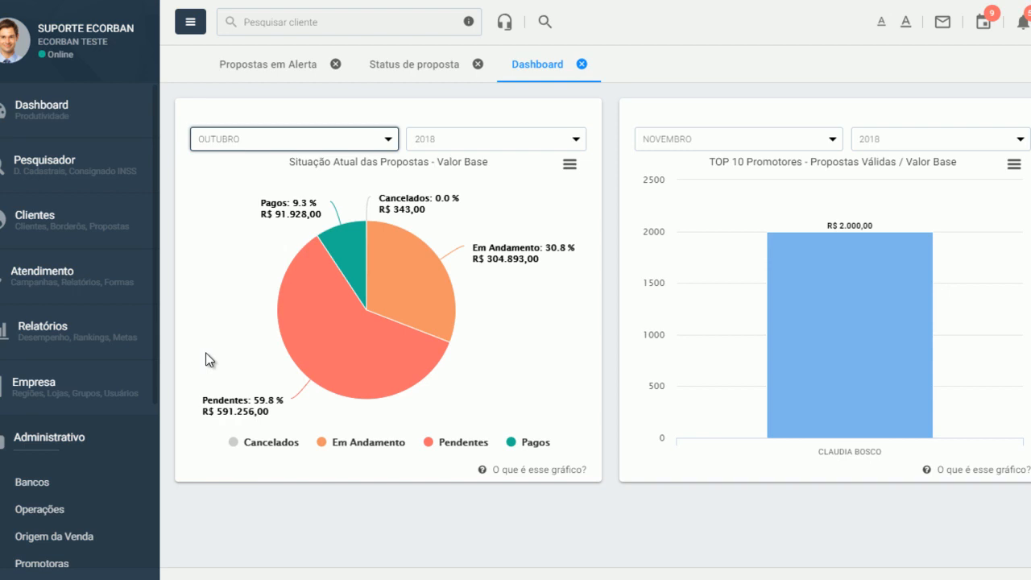
pyautogui.moveTo(432, 322)
pyautogui.moveTo(327, 216)
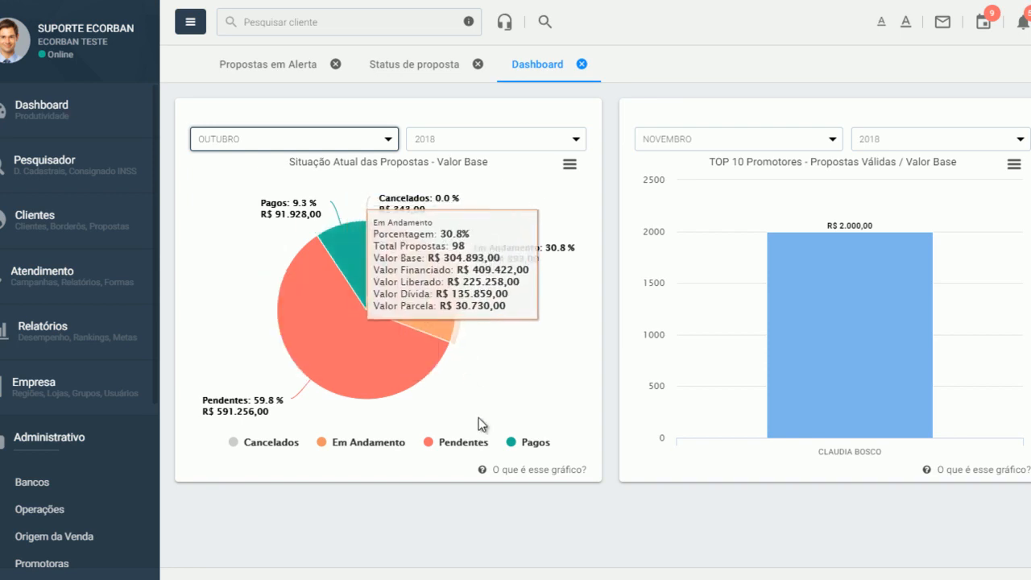
pyautogui.moveTo(505, 481)
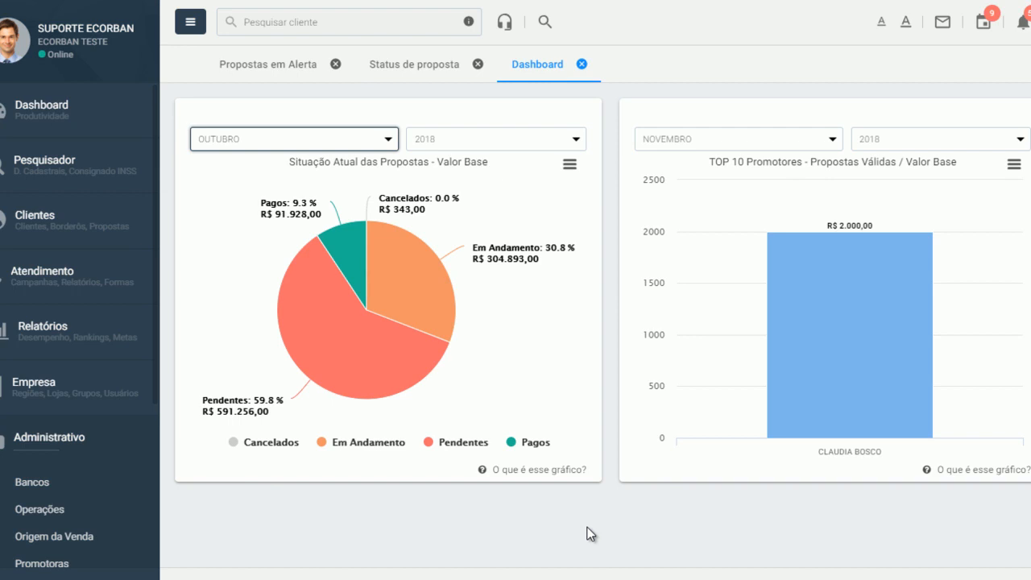
# Step: Return to the proposal status list and open the account options of the logged-in profile
pyautogui.click(414, 65)
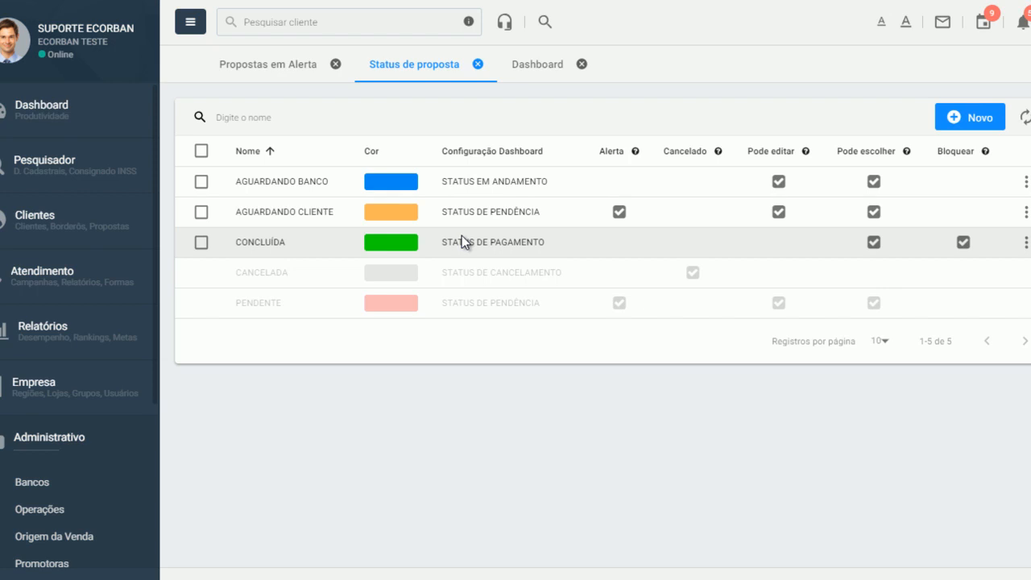
pyautogui.click(23, 50)
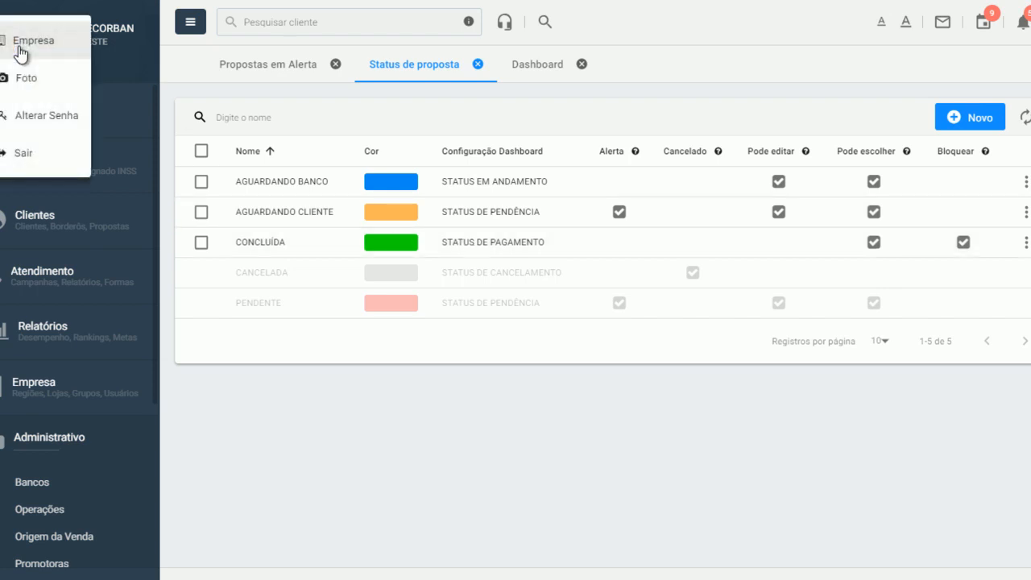